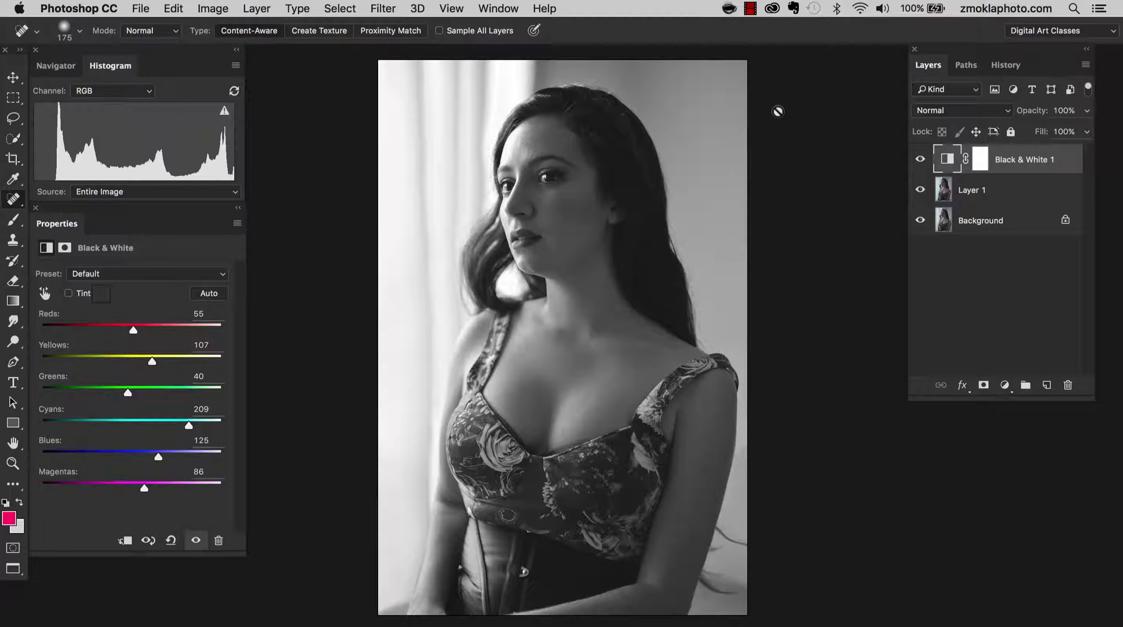
Step: Toggle the Black & White layer repeatedly to compare colour against monochrome, ending with it on
click(919, 160)
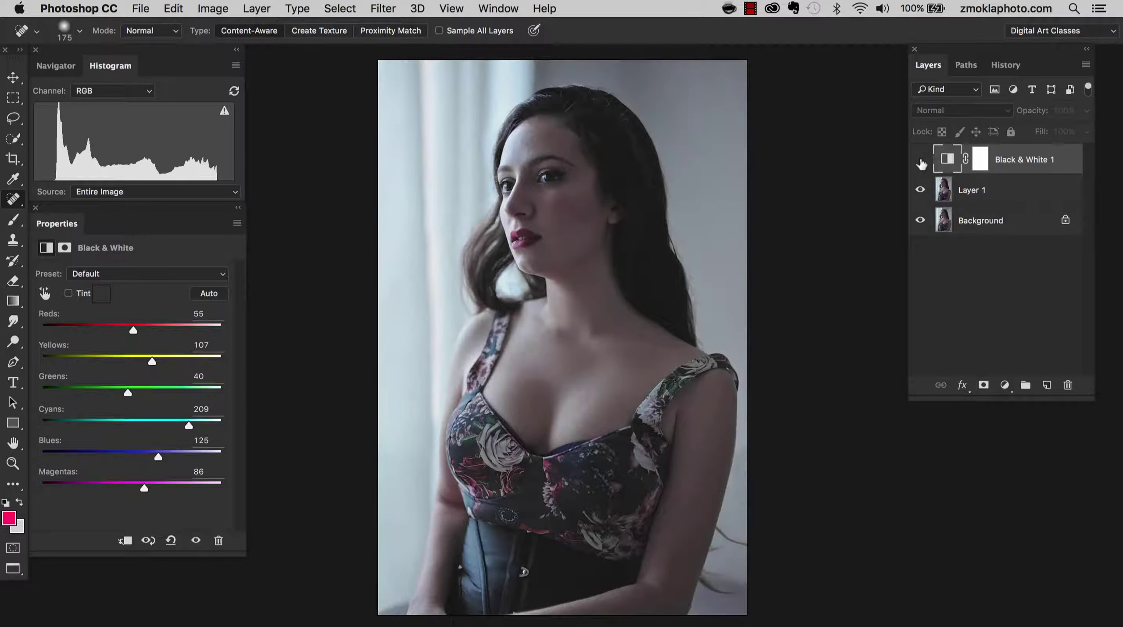
click(920, 161)
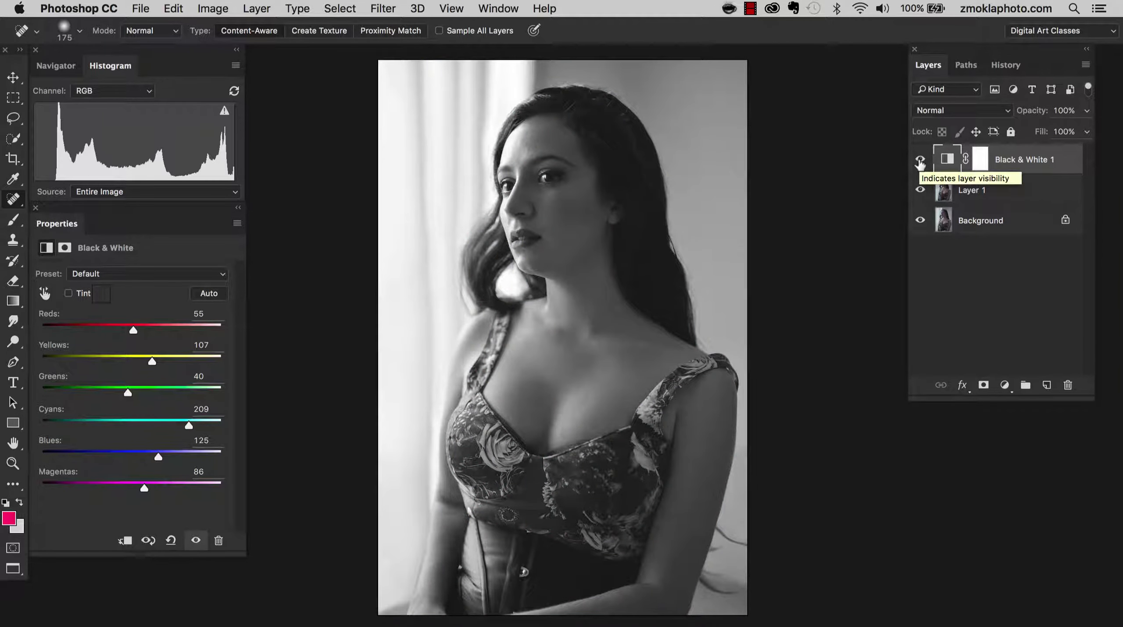
click(920, 160)
click(920, 160)
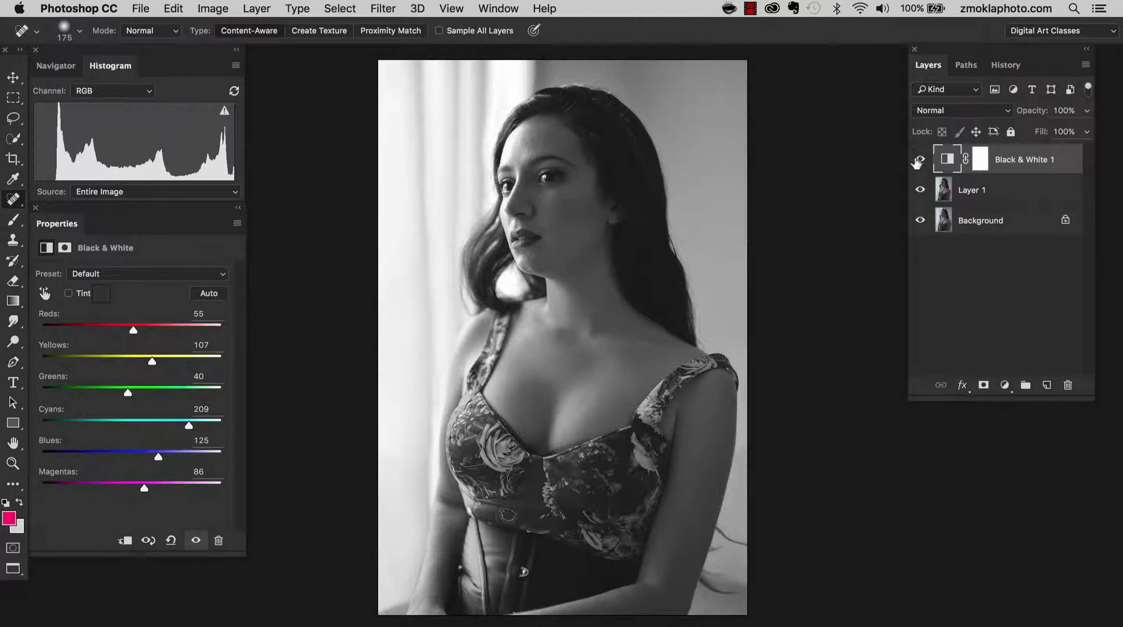
click(920, 161)
click(921, 161)
click(920, 162)
click(920, 162)
Step: Add a Curves layer above Black & White 1, lifting highlights and pulling shadows down into an S-curve
click(1005, 385)
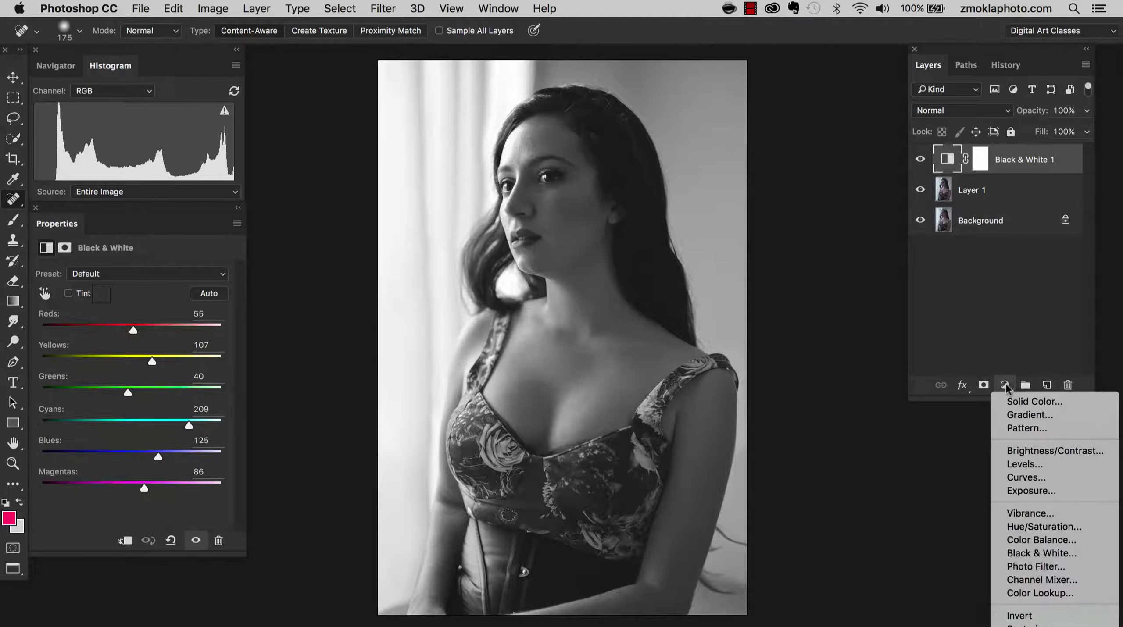
click(1030, 481)
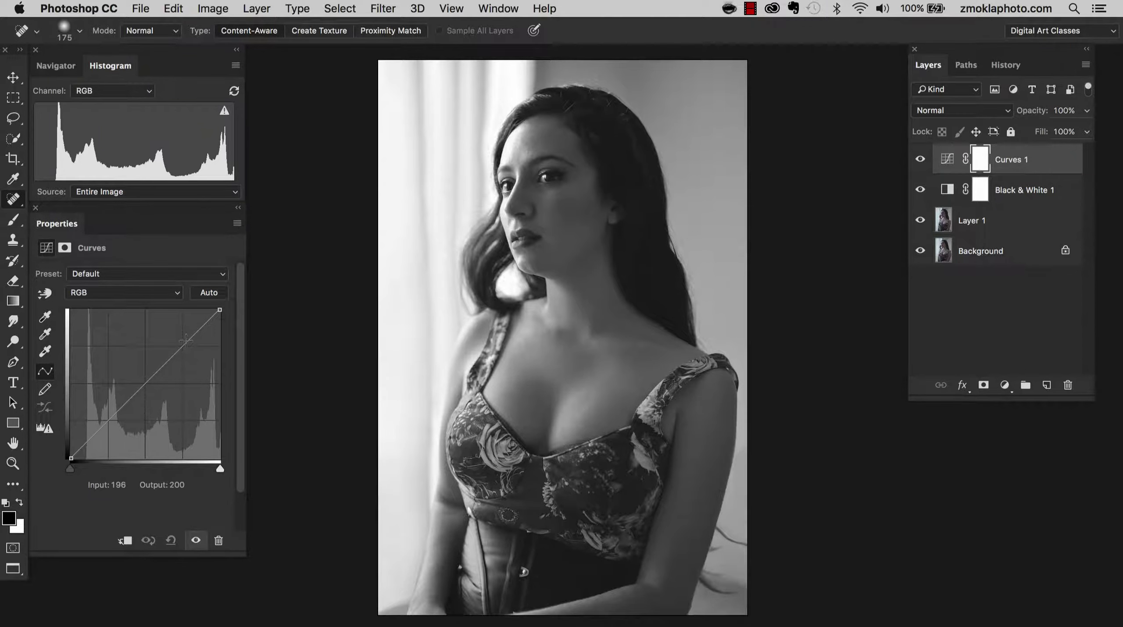
drag(185, 340, 180, 335)
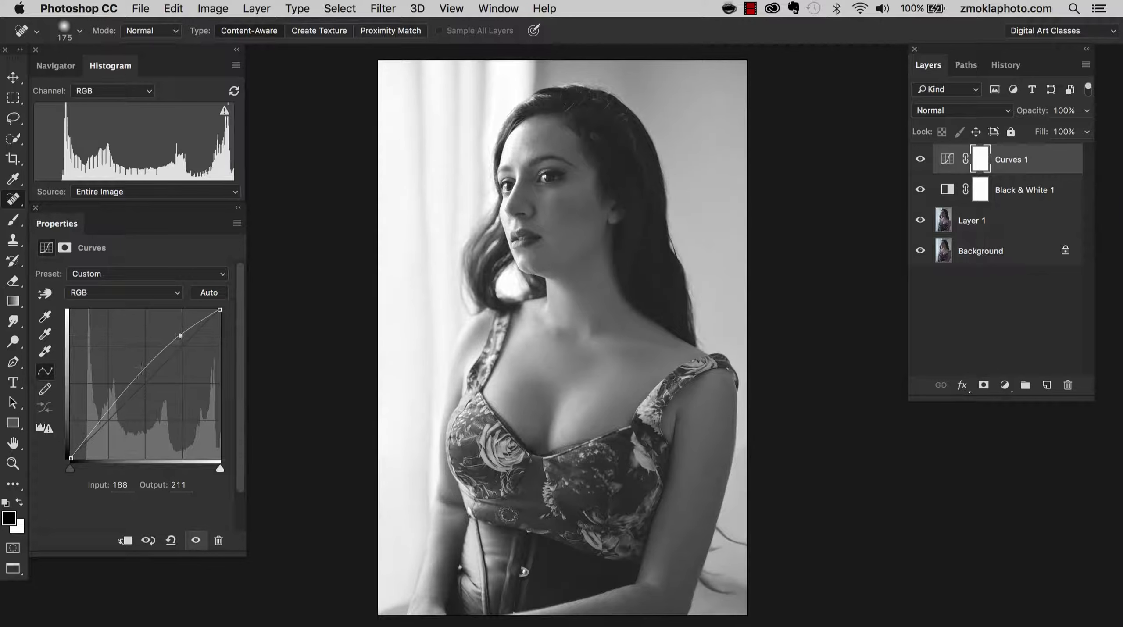
drag(129, 393, 128, 403)
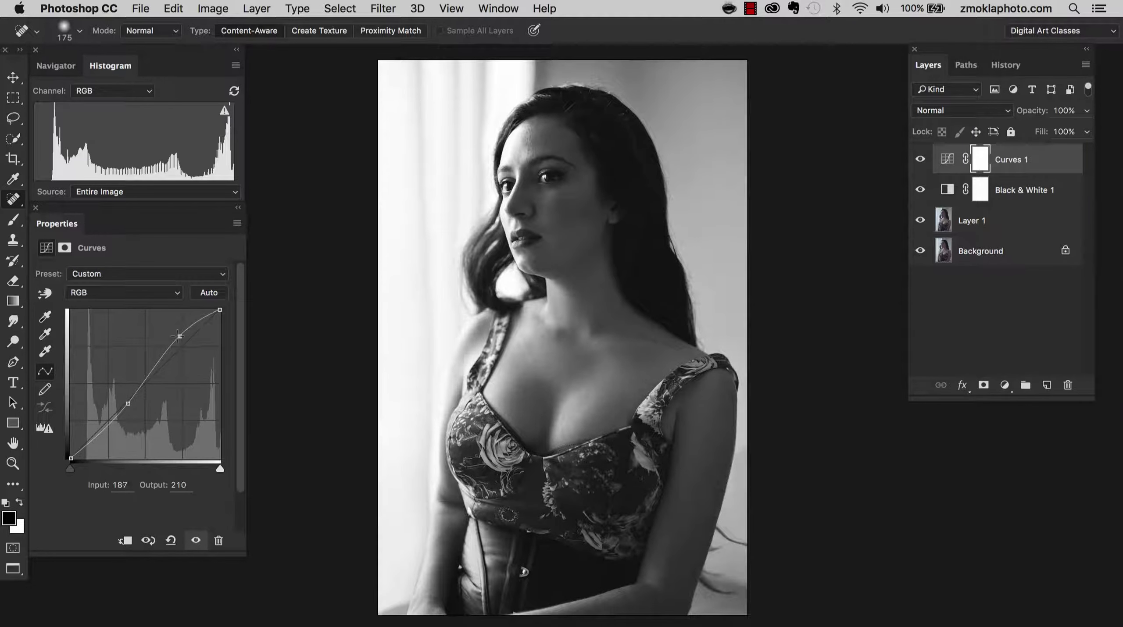
drag(180, 336, 176, 338)
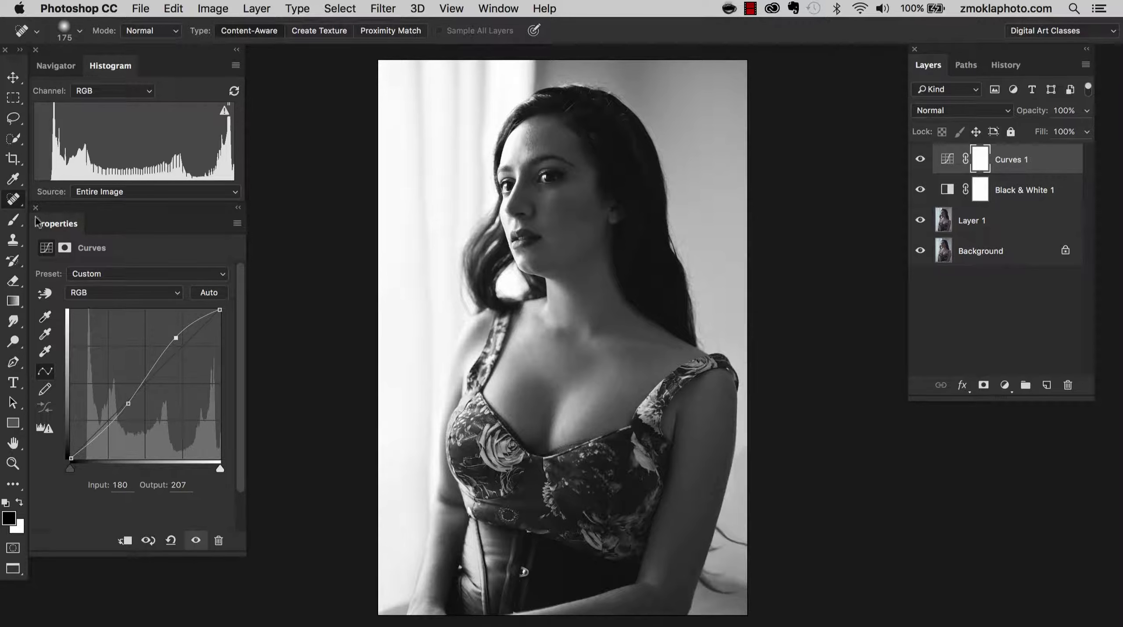
mouse_move(128, 404)
mouse_down()
mouse_move(133, 418)
mouse_move(121, 410)
mouse_up()
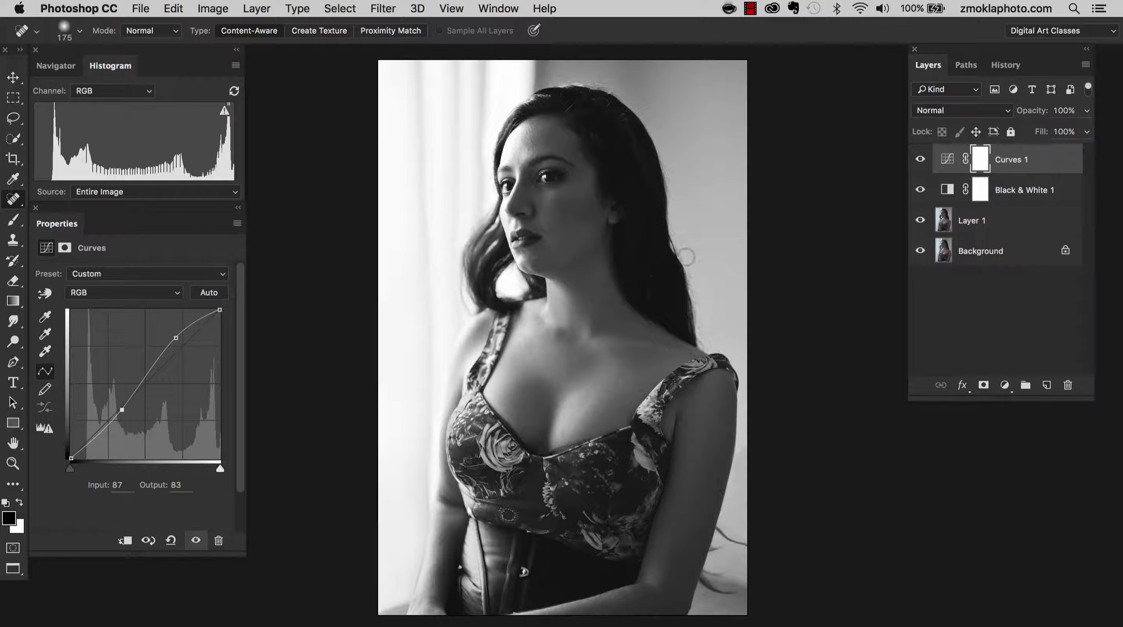
Step: Nudge the curve's highlight point down to input 176, output 201 and refresh the Histogram
scroll(686, 257, up, 5)
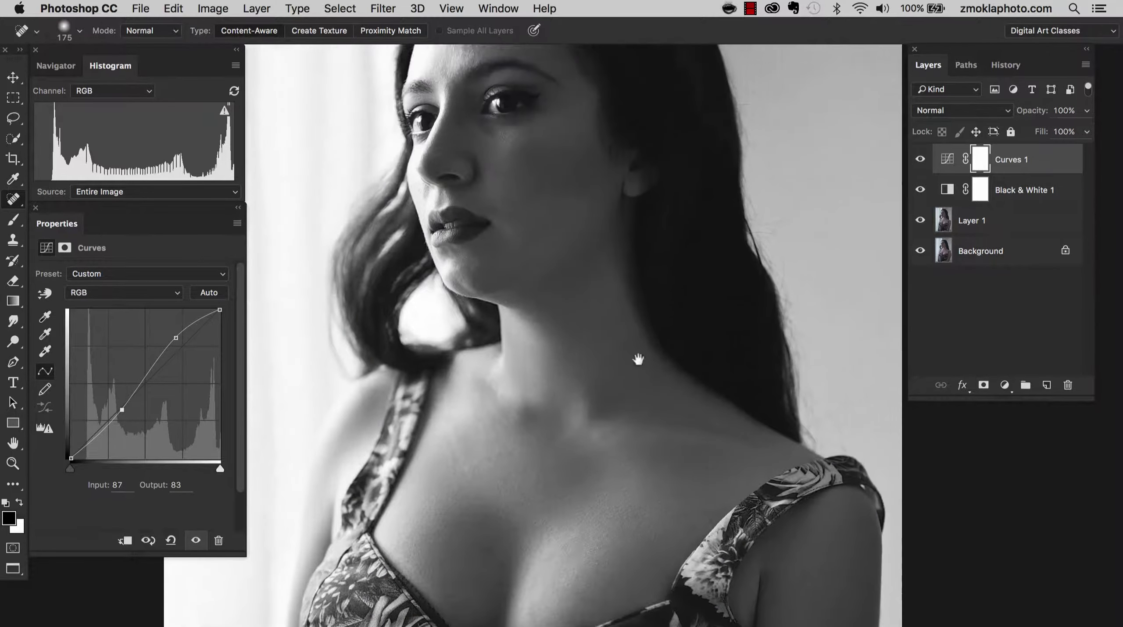
drag(638, 359, 649, 431)
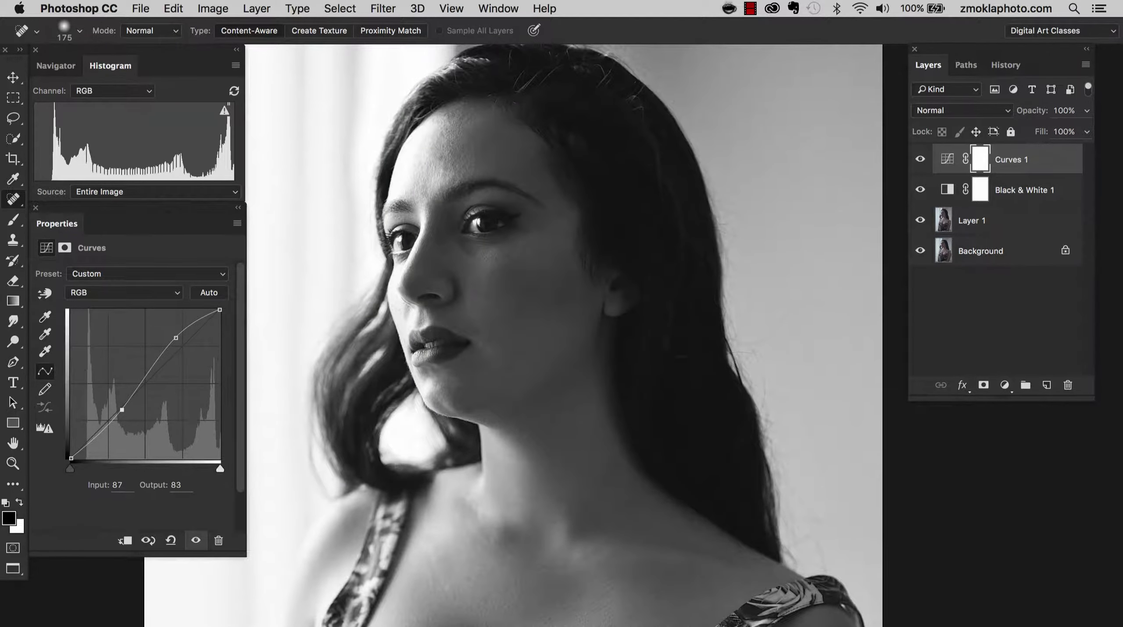
key(super+0)
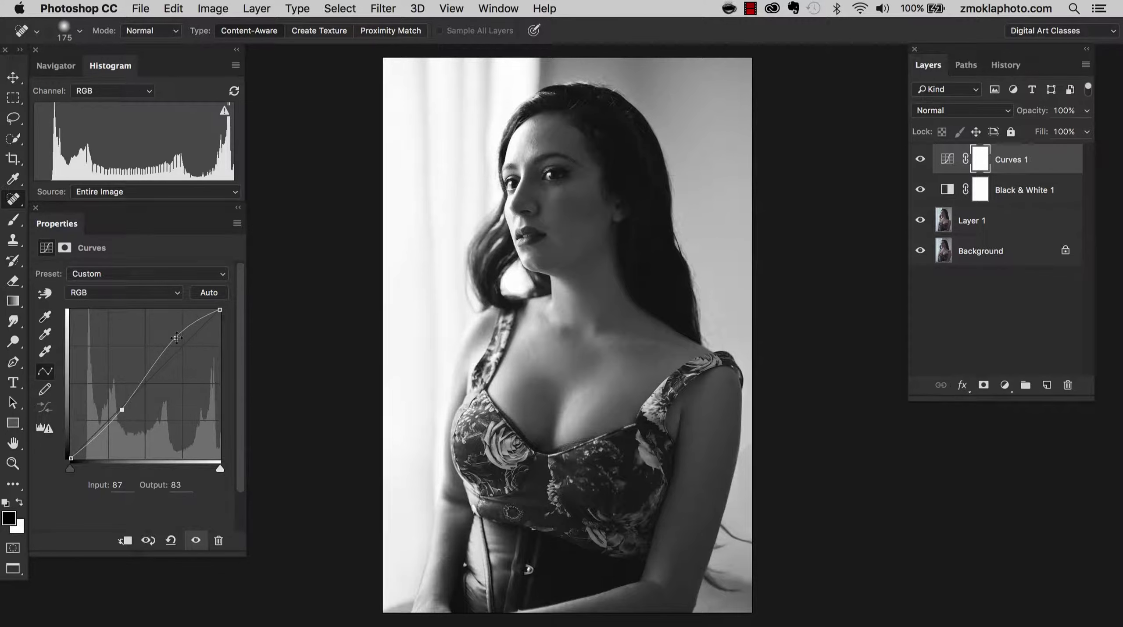
drag(176, 338, 174, 341)
click(173, 340)
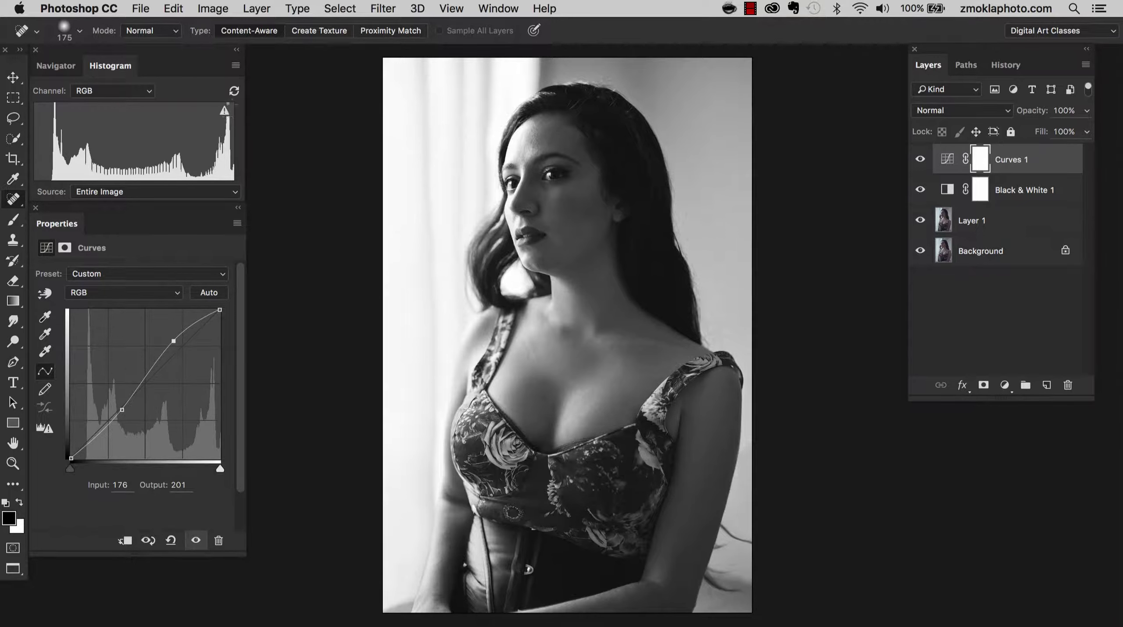
click(233, 90)
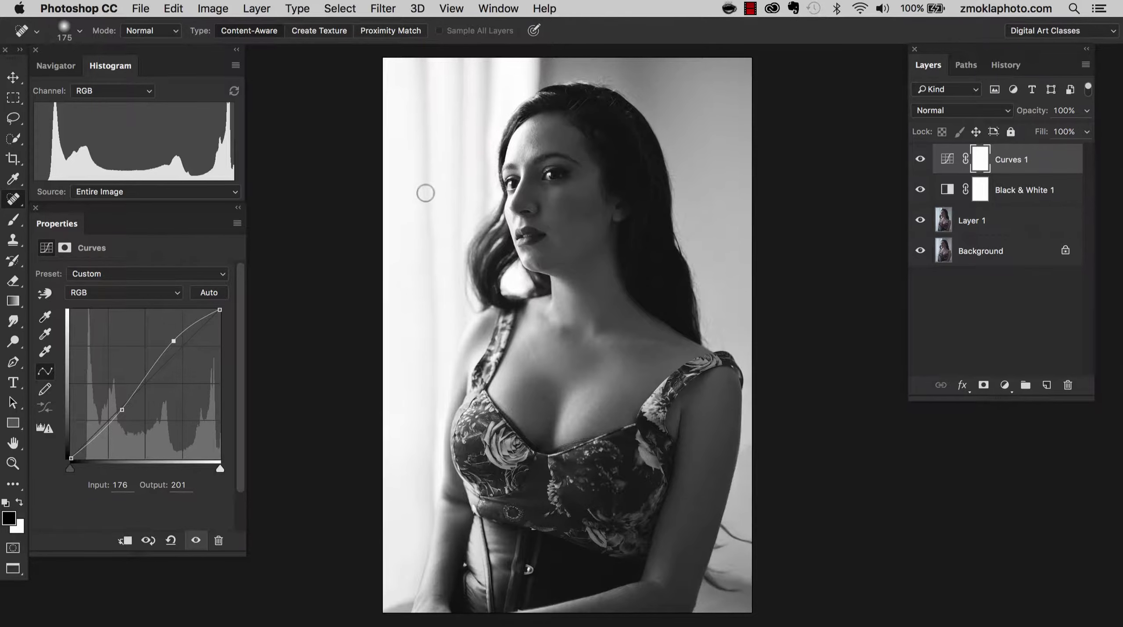
Step: Zoom in on the neck and dress strap and raise the curve's highlight point
key(super+plus)
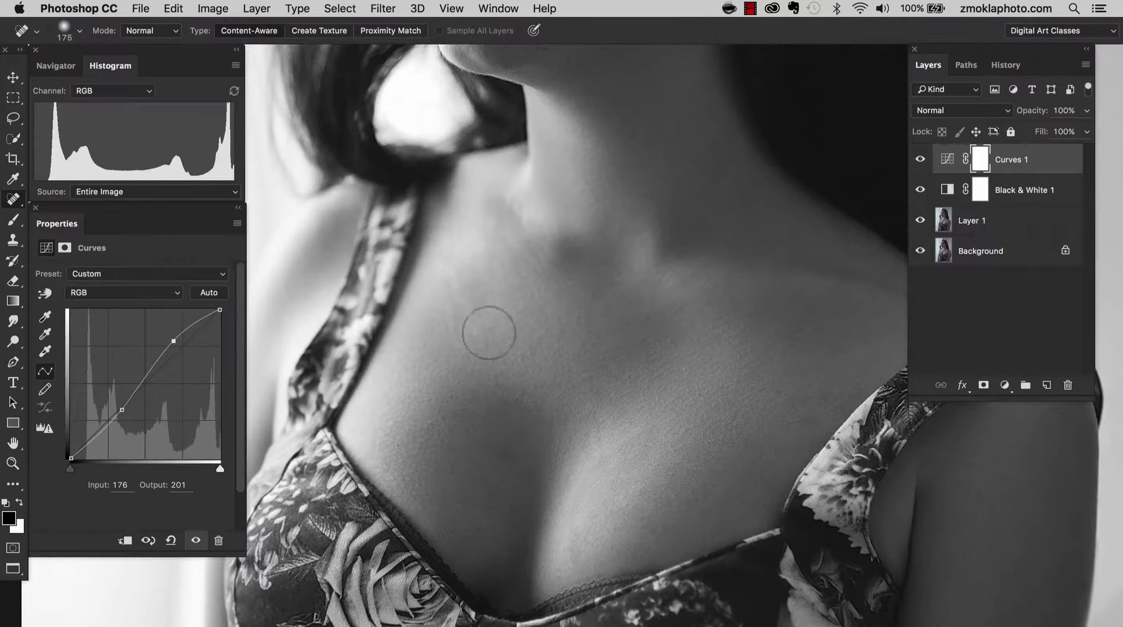
drag(421, 230, 592, 198)
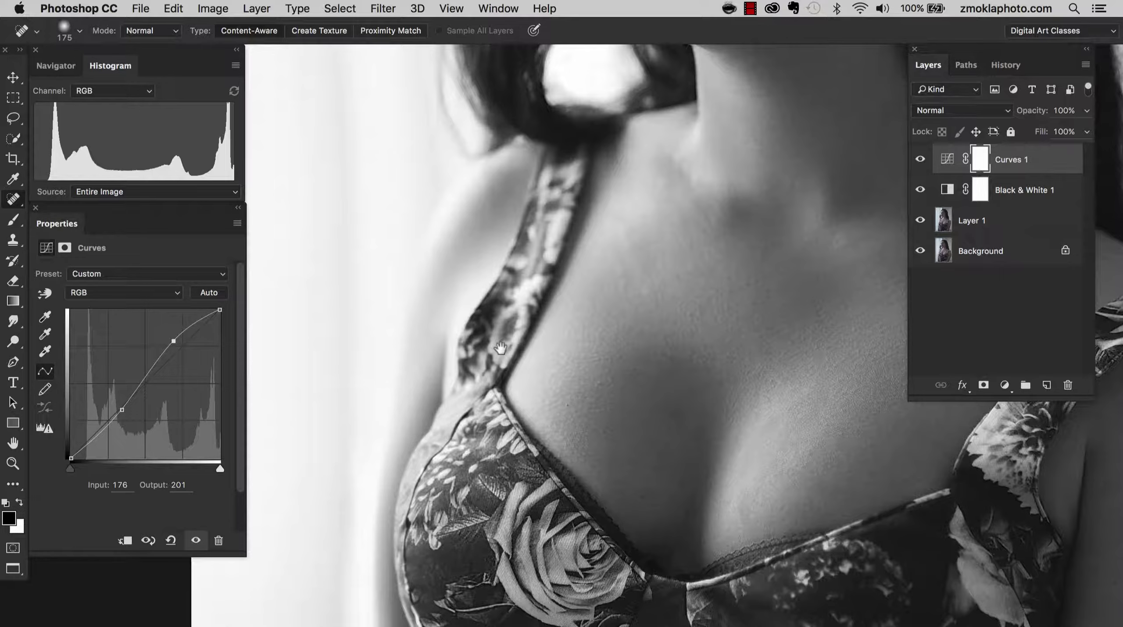
scroll(500, 348, down, 10)
scroll(468, 402, up, 8)
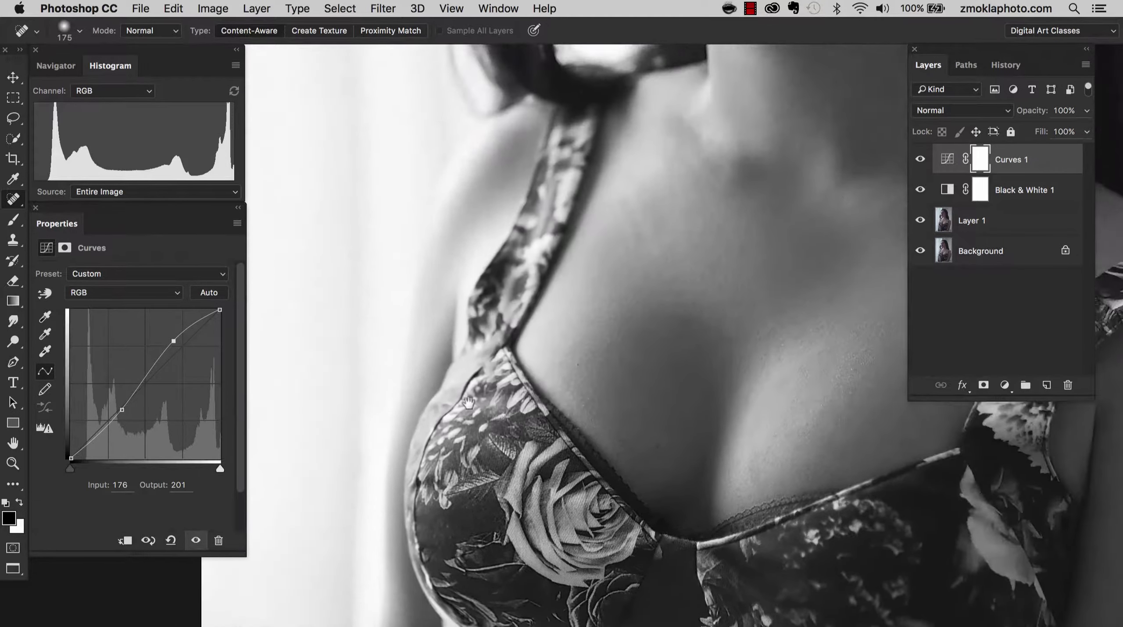
scroll(514, 296, up, 10)
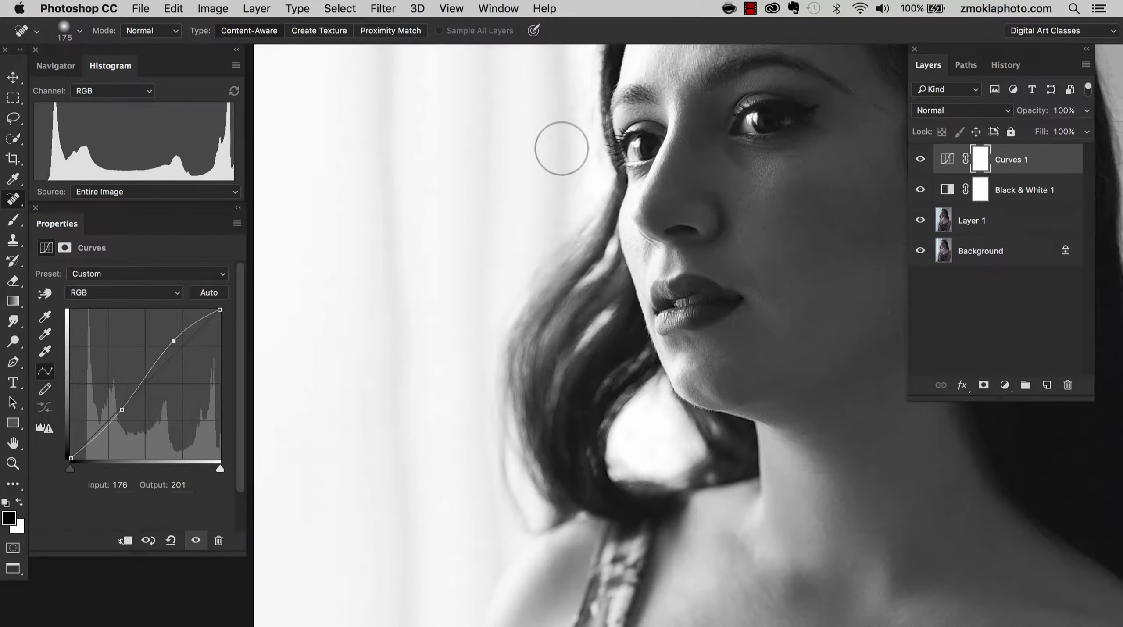
scroll(483, 118, up, 5)
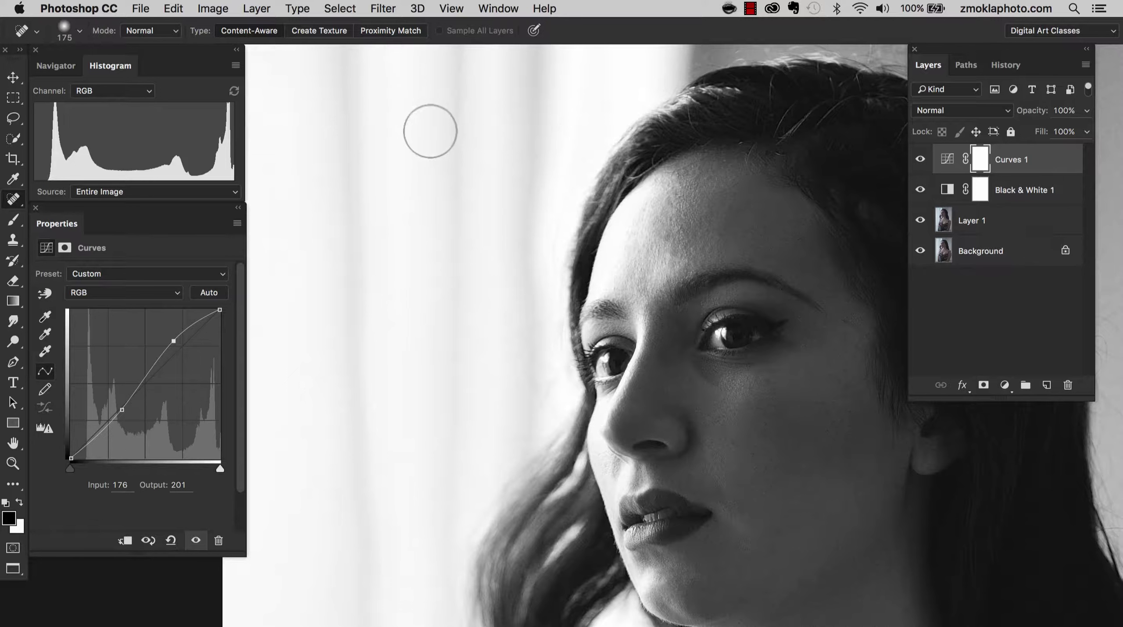
scroll(444, 231, down, 3)
scroll(444, 230, right, 3)
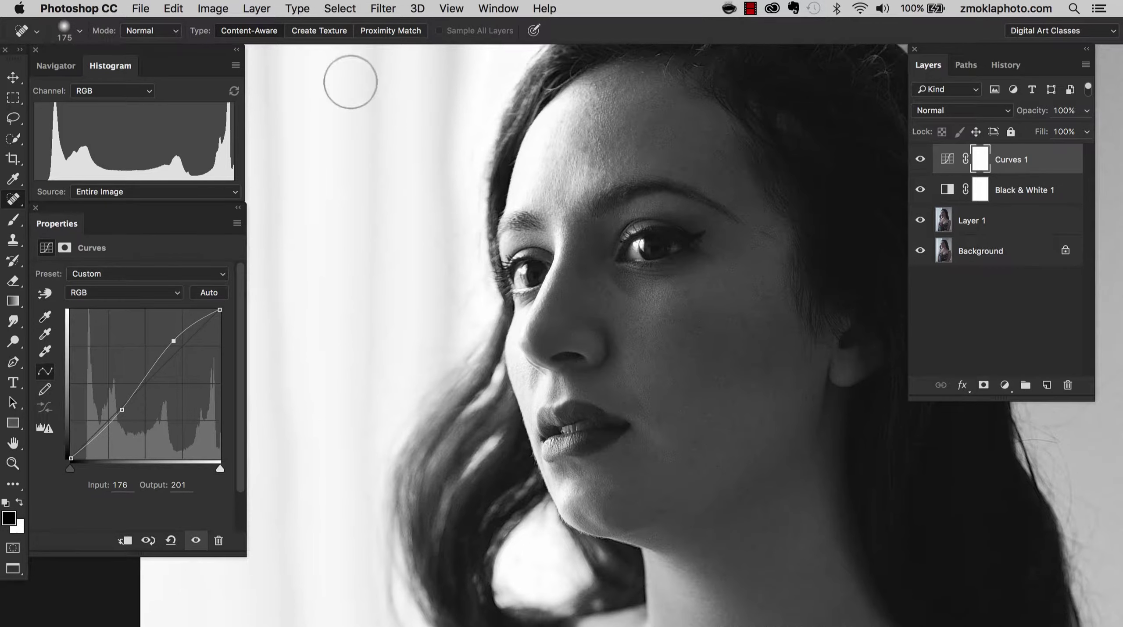
drag(174, 341, 171, 339)
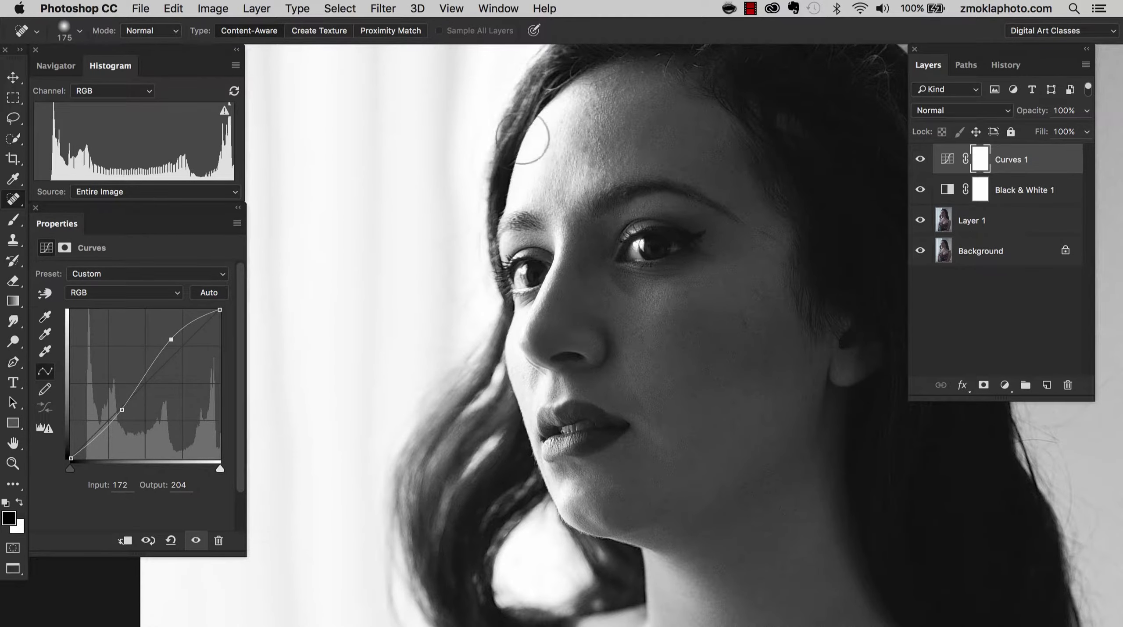
Step: Settle the highlight point at input 176, output 202 and fit the whole photo on screen
scroll(488, 119, up, 2)
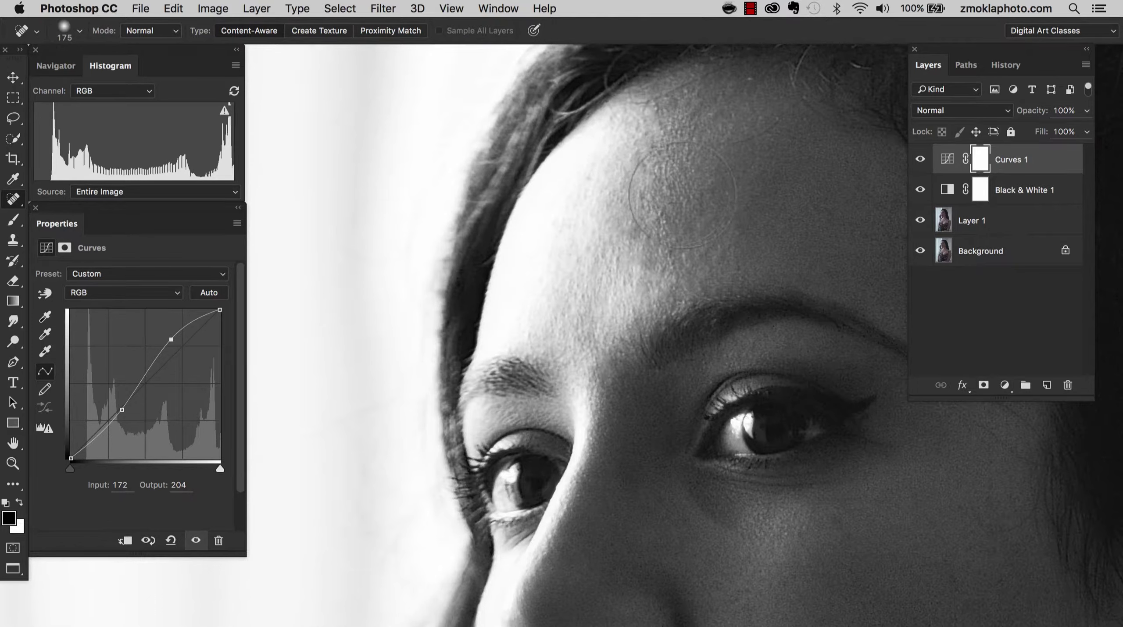
key(bracketleft)
key(bracketleft)
key(bracketleft)
key(bracketleft)
key(bracketleft)
drag(171, 339, 174, 339)
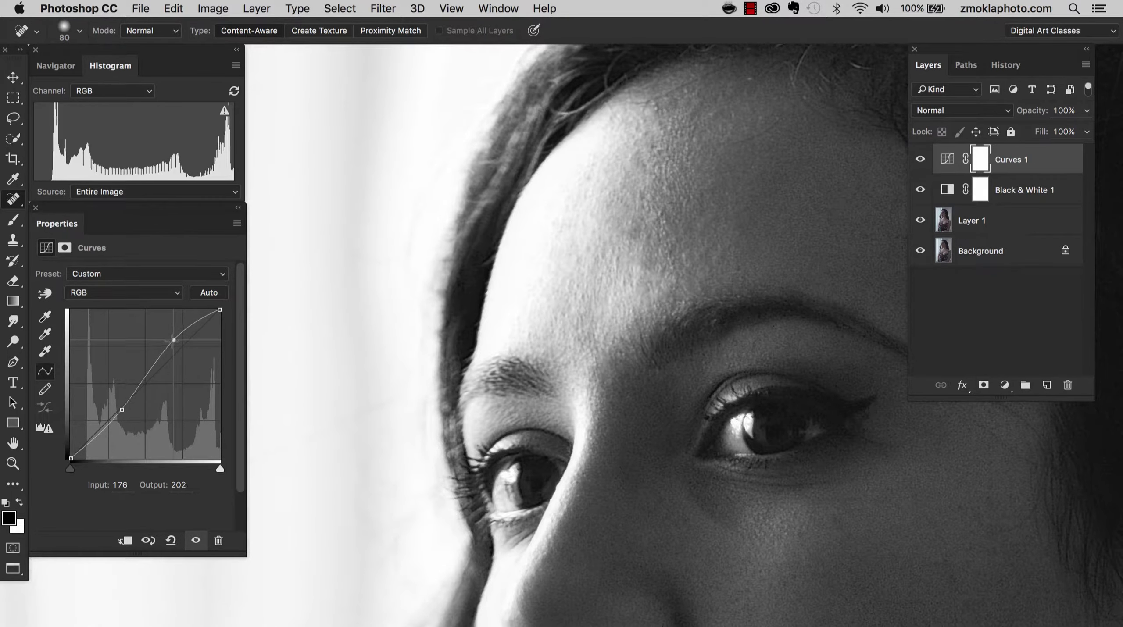
key(super+minus)
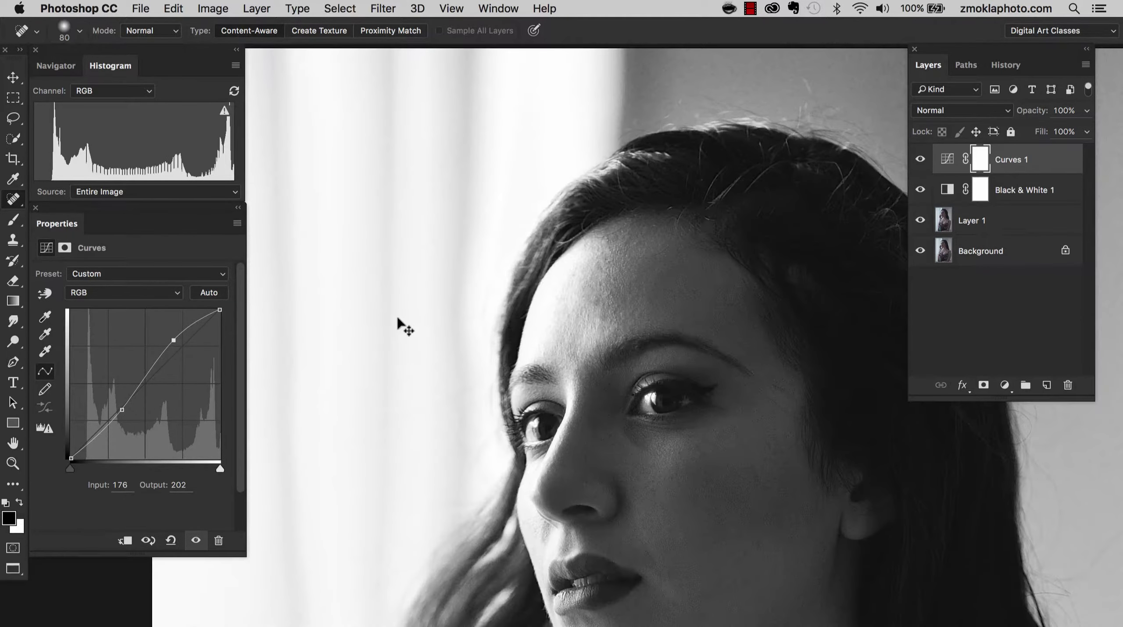
scroll(396, 318, down, 6)
scroll(396, 319, right, 4)
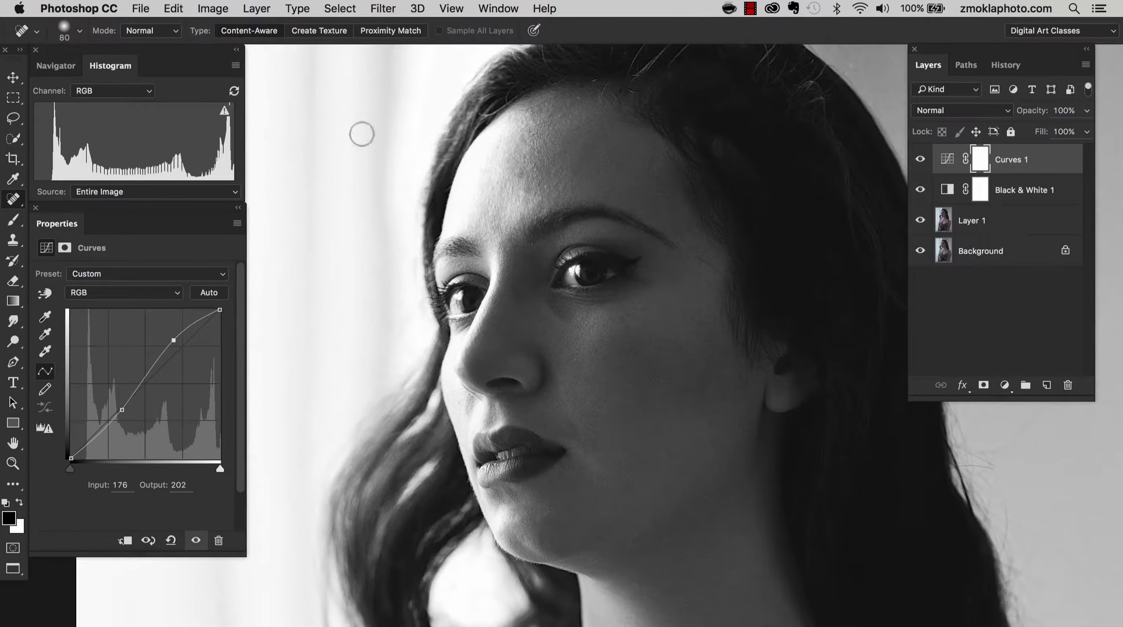
key(super+0)
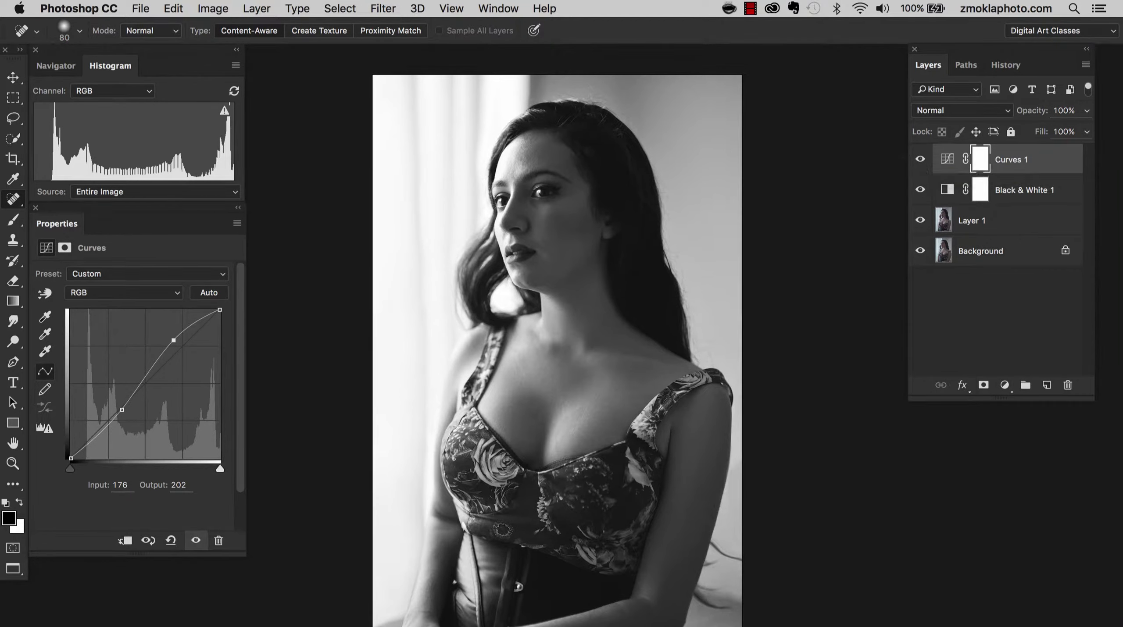
click(921, 162)
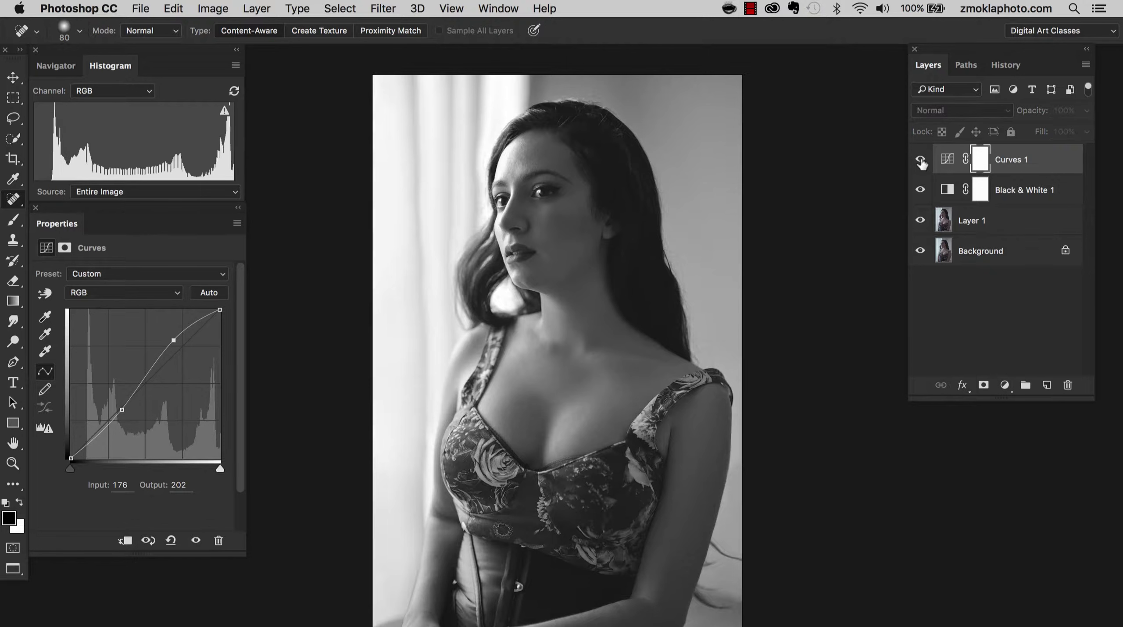
click(920, 162)
click(921, 162)
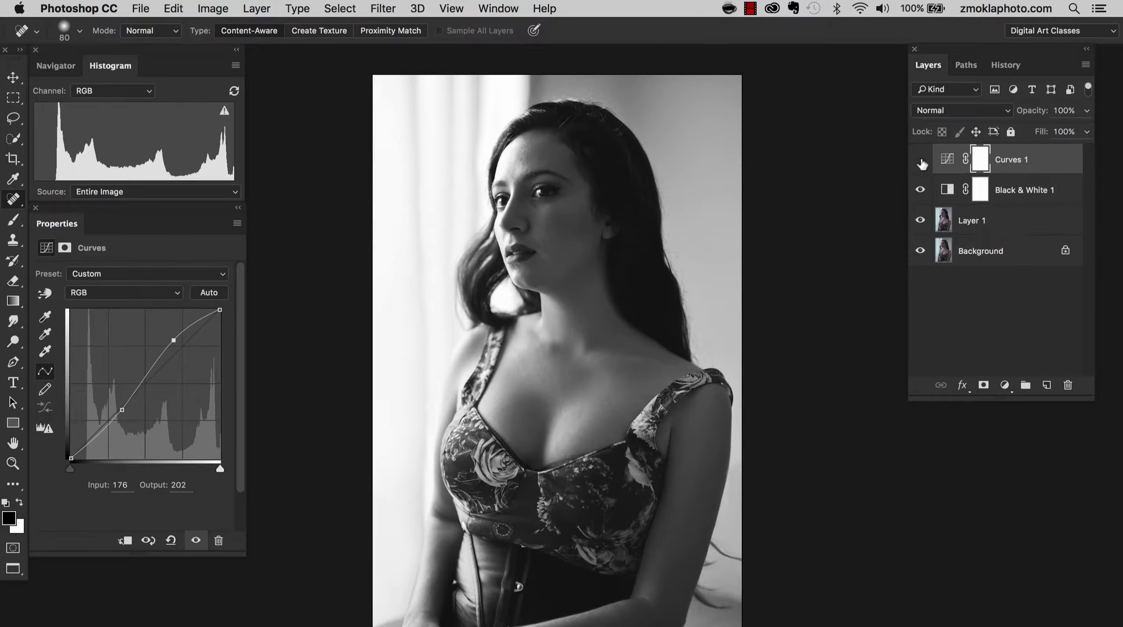
click(921, 161)
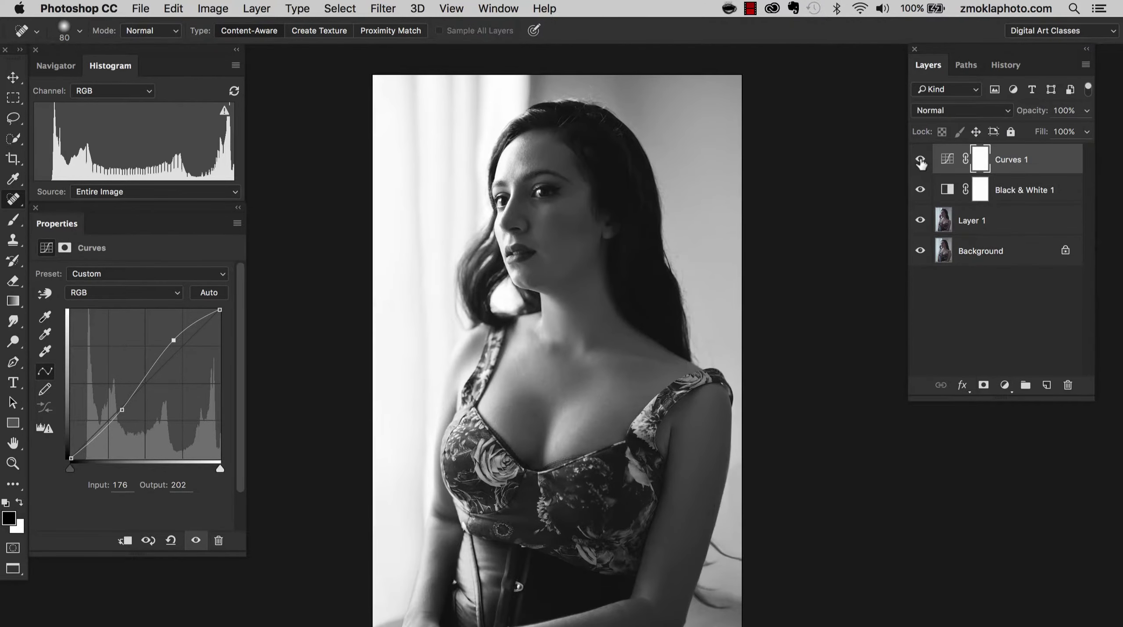
click(920, 162)
click(921, 162)
click(921, 162)
click(921, 162)
click(923, 164)
click(922, 163)
click(920, 161)
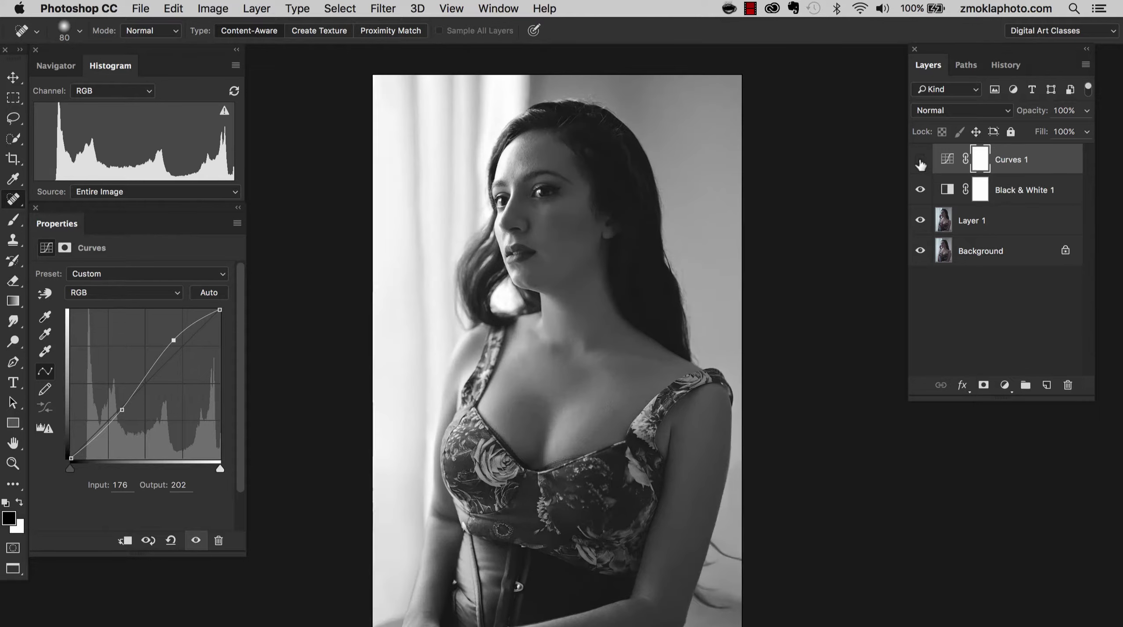
click(920, 161)
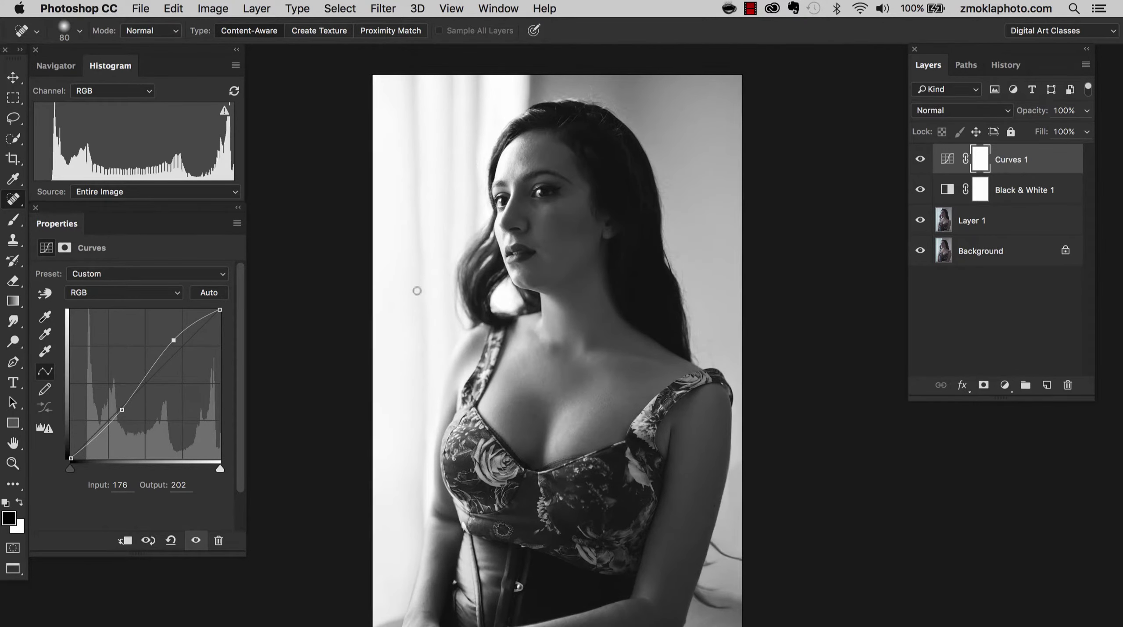
key(super+equal)
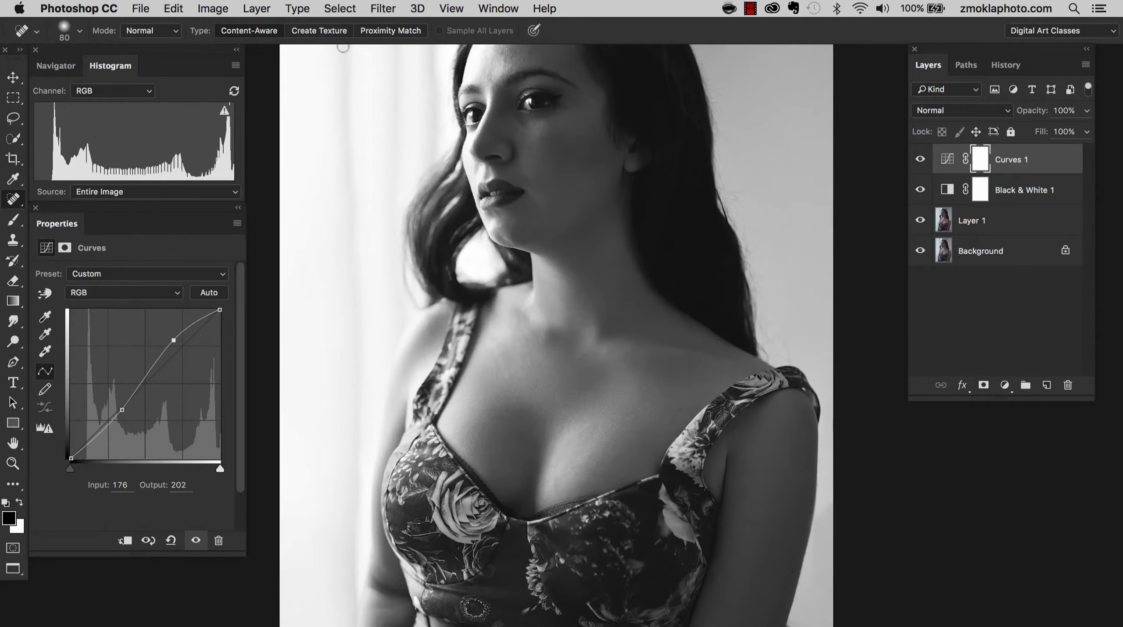
drag(574, 228, 592, 256)
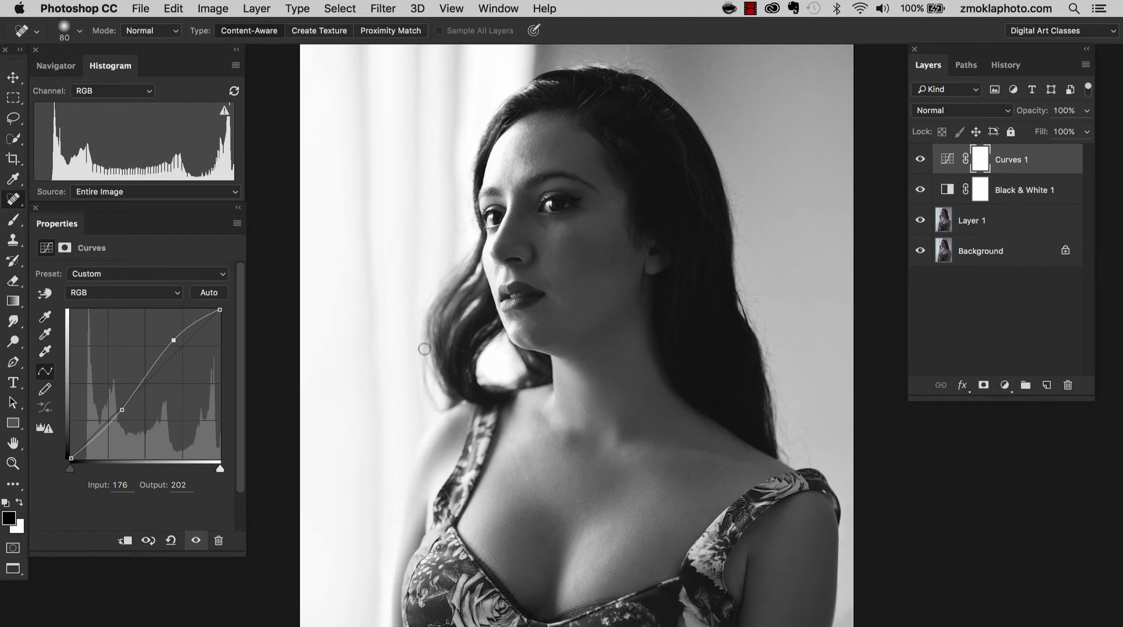
key(super+minus)
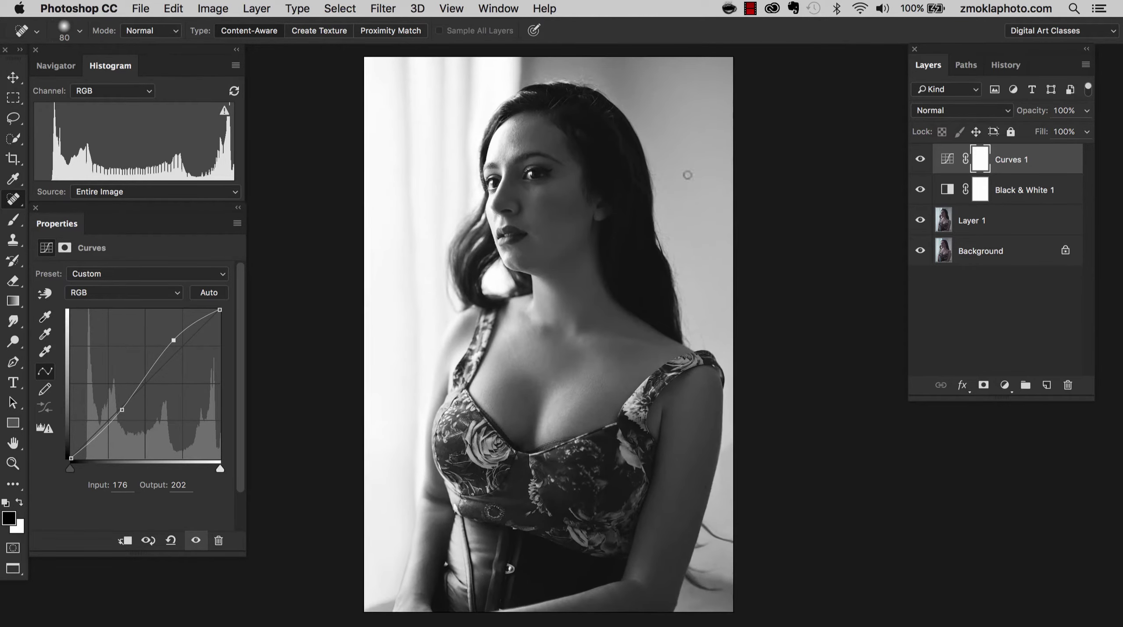
click(921, 161)
click(921, 161)
click(921, 161)
click(921, 161)
click(920, 161)
click(921, 161)
click(921, 161)
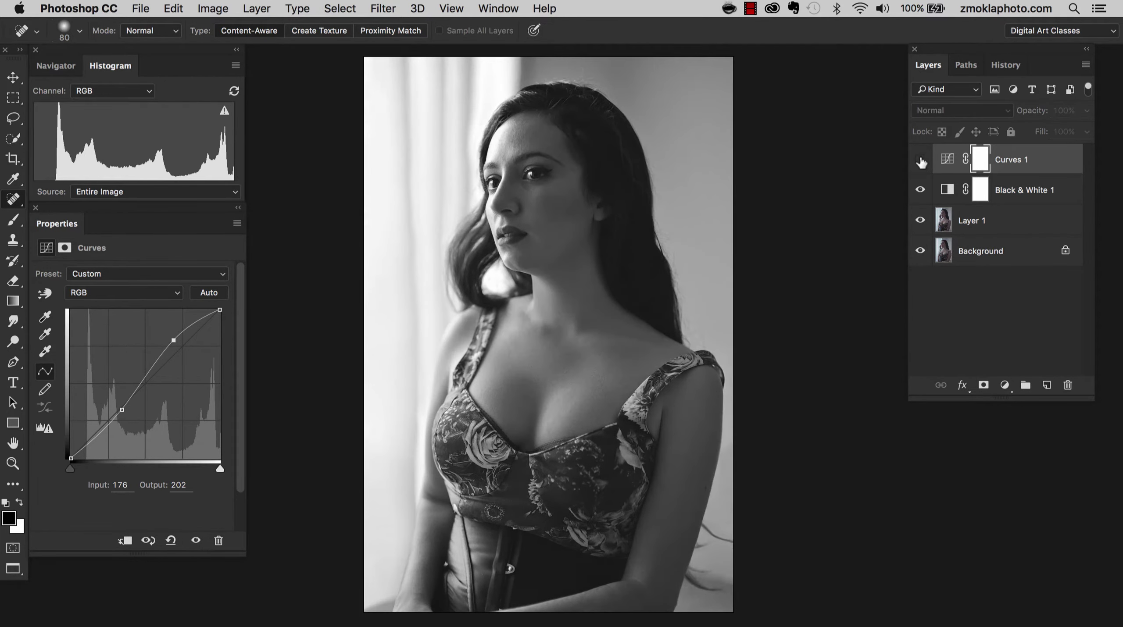
click(921, 161)
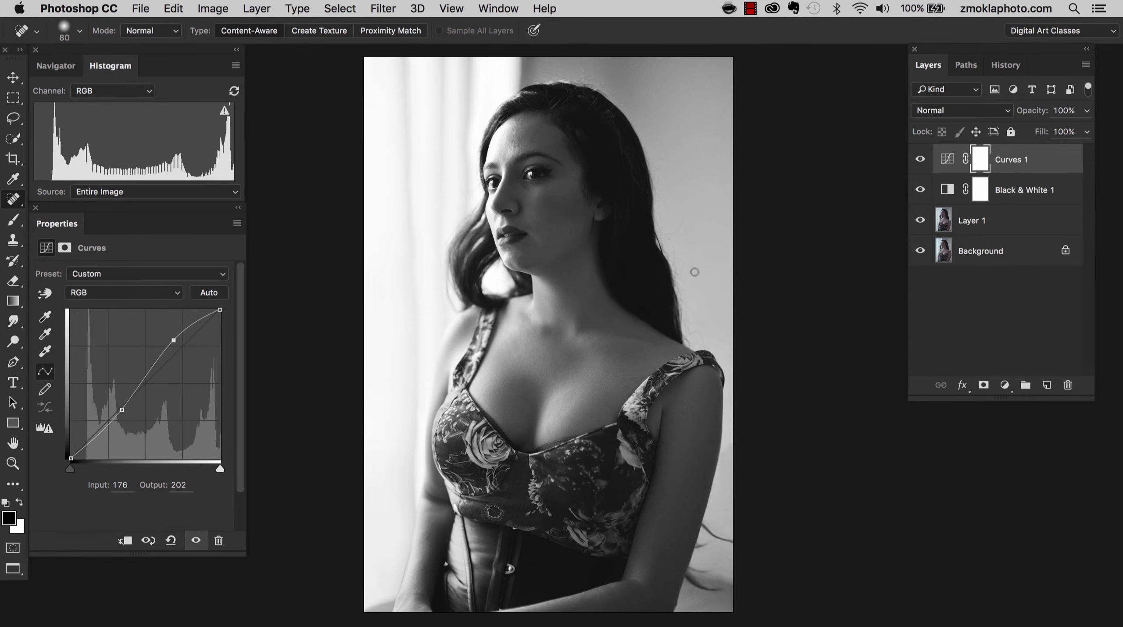
key(super+equal)
key(super+equal)
drag(652, 138, 615, 371)
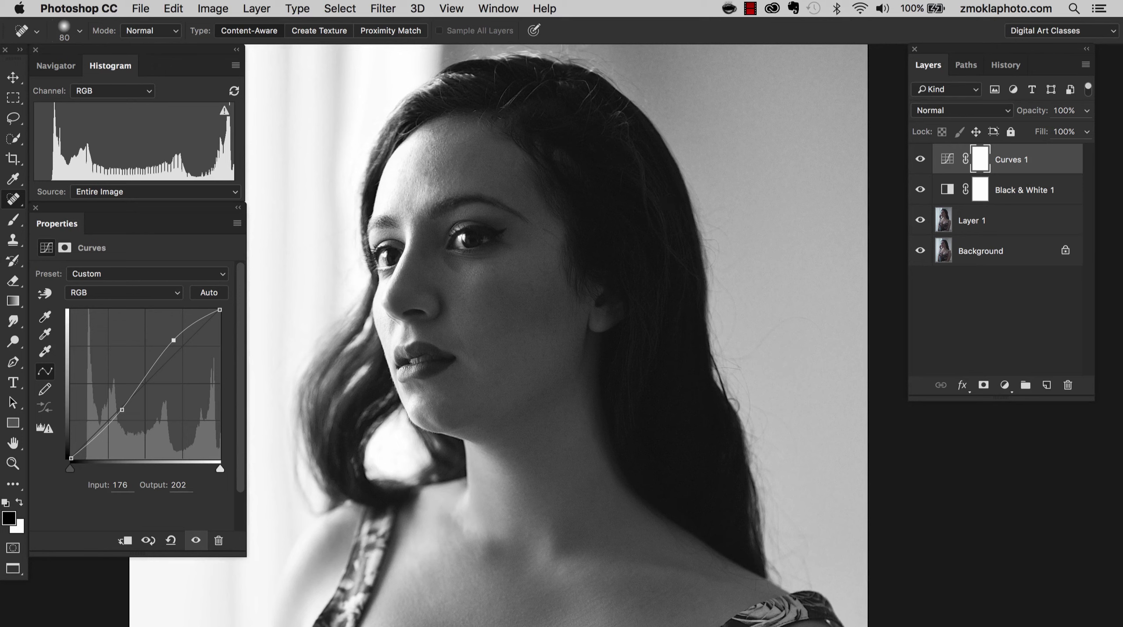